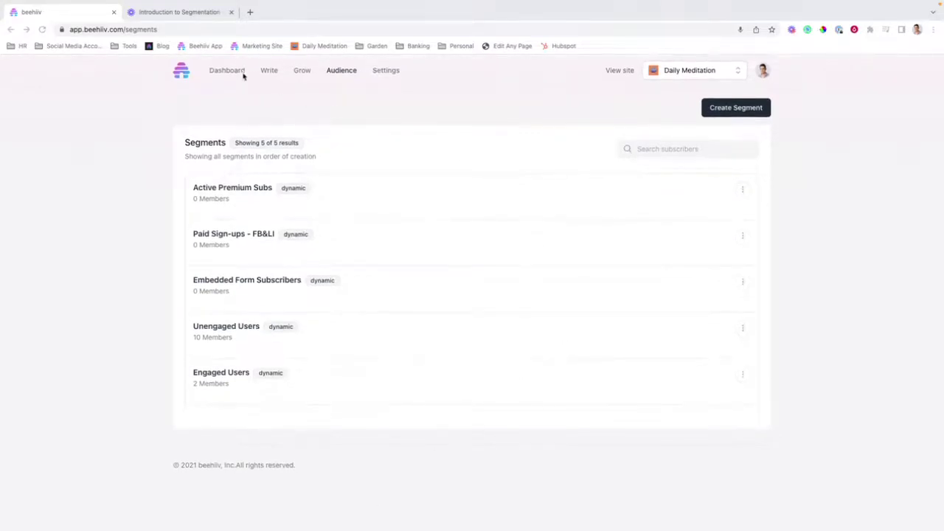
- Open the Engaged Users segment for editing from the audience segments list and review its type and conditions
click(341, 73)
click(339, 73)
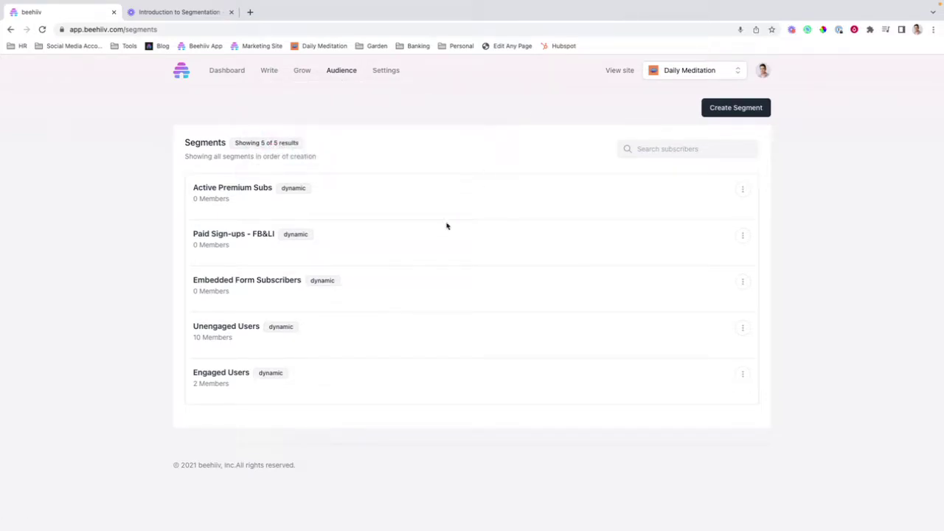
click(744, 375)
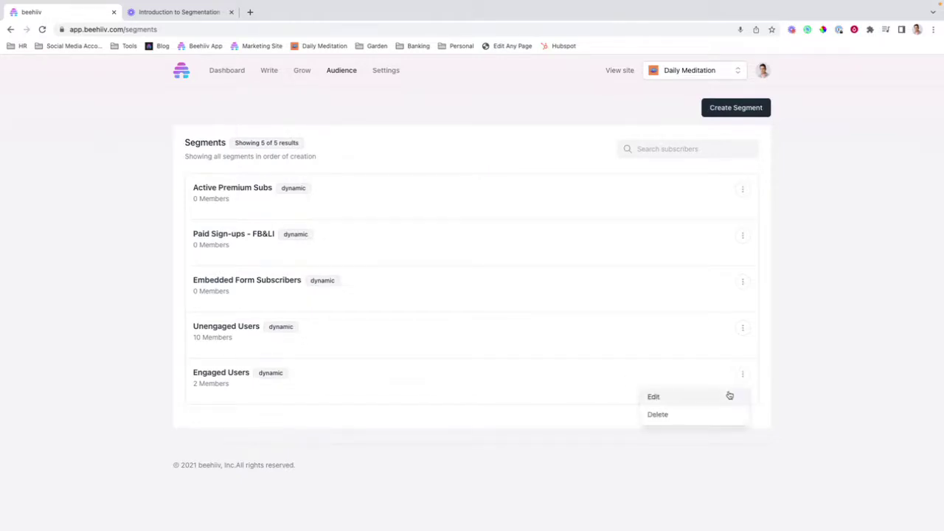
click(726, 396)
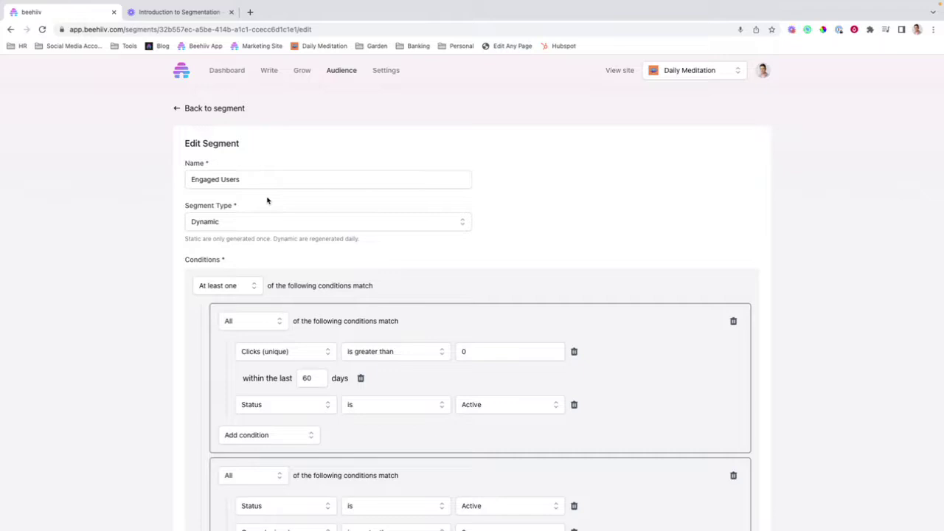
scroll(279, 219, down, 1)
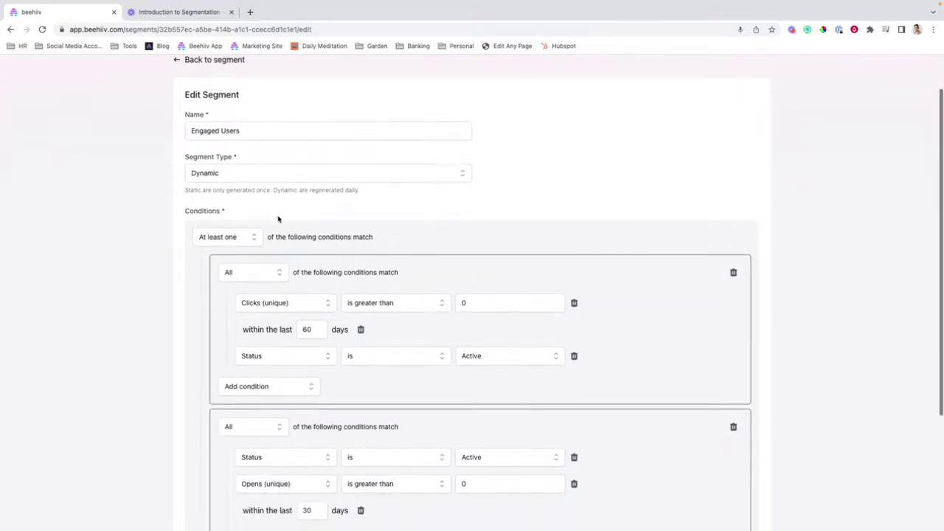
scroll(304, 207, down, 1)
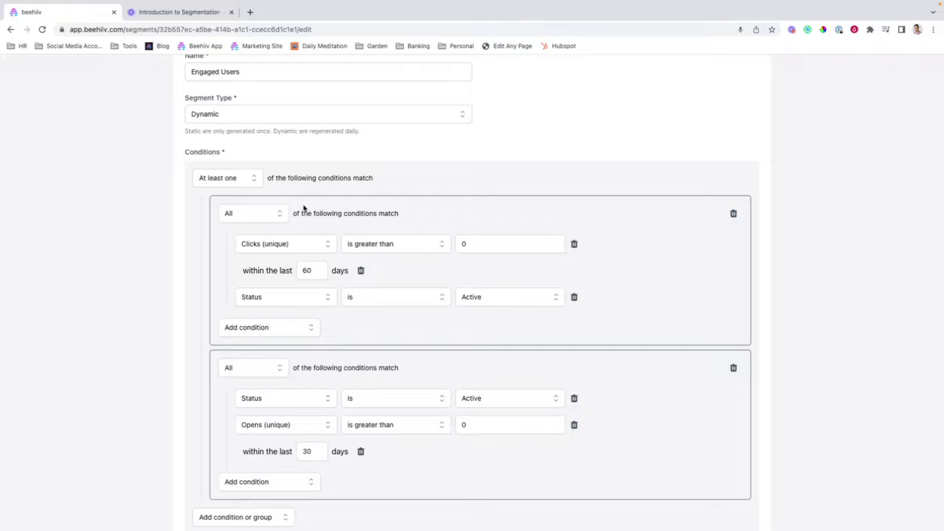
- Check the match options for Engaged Users, keeping At least one, examine both condition groups, and return to the segments list
click(255, 179)
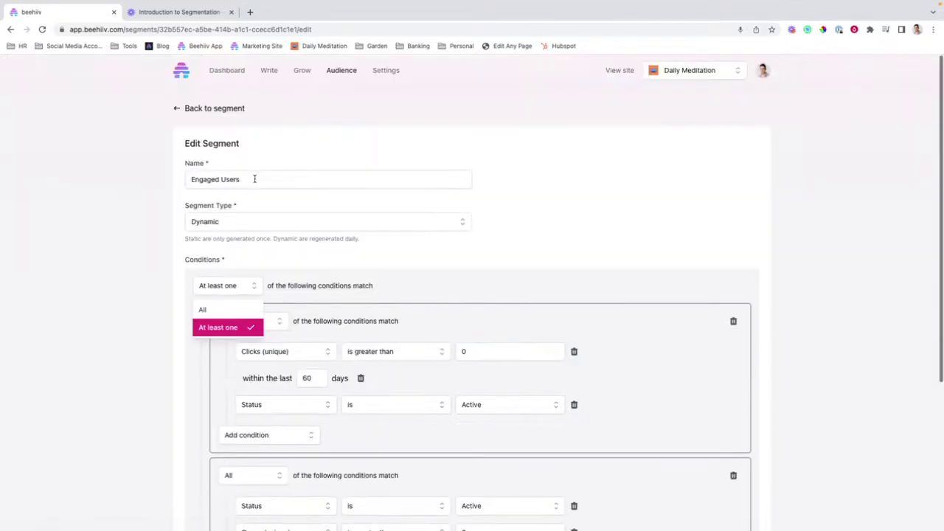
click(232, 326)
scroll(206, 337, down, 3)
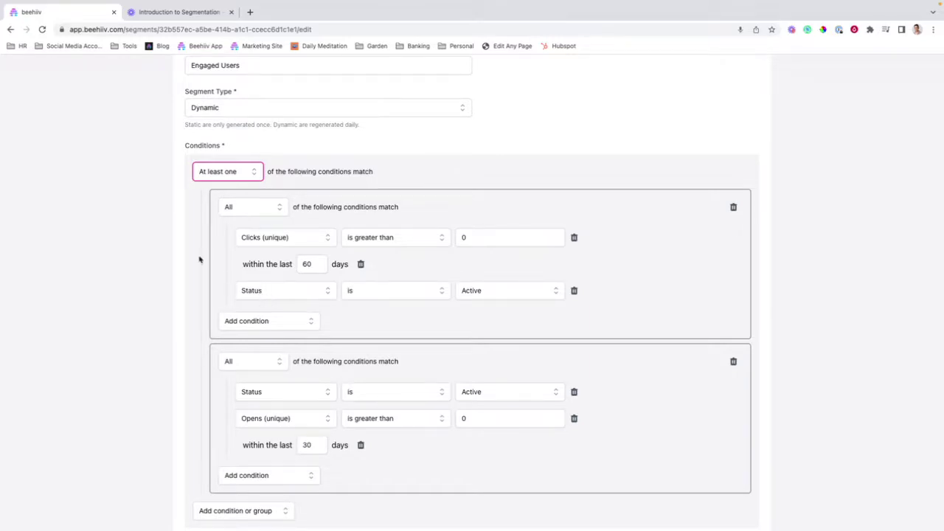
scroll(333, 275, up, 3)
scroll(330, 285, down, 5)
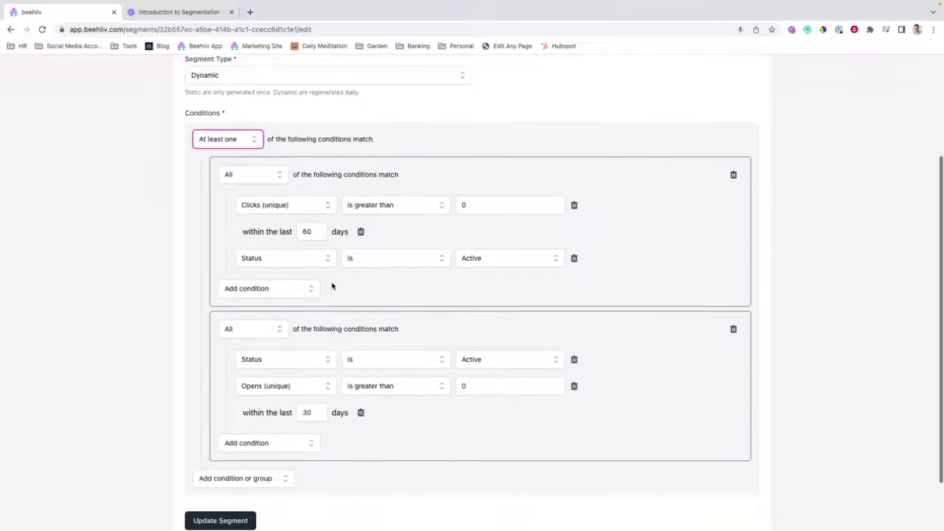
scroll(321, 280, up, 5)
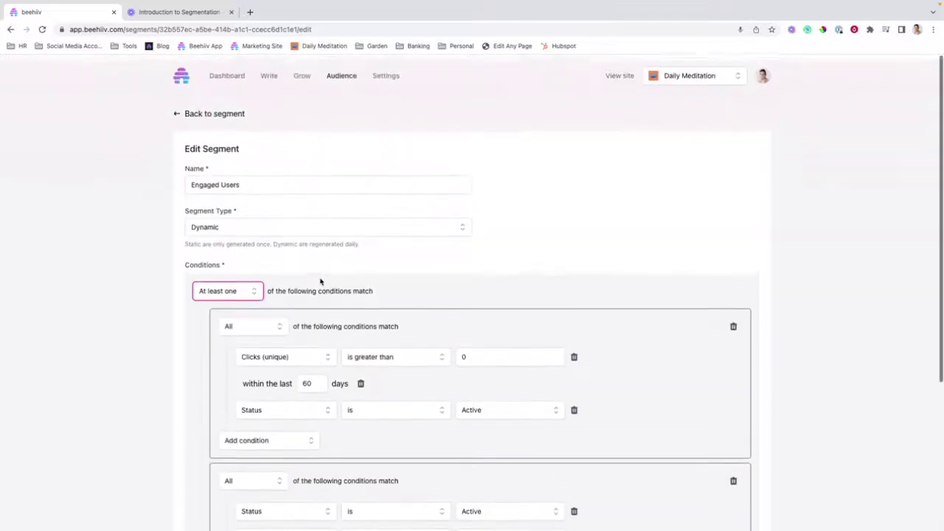
click(185, 109)
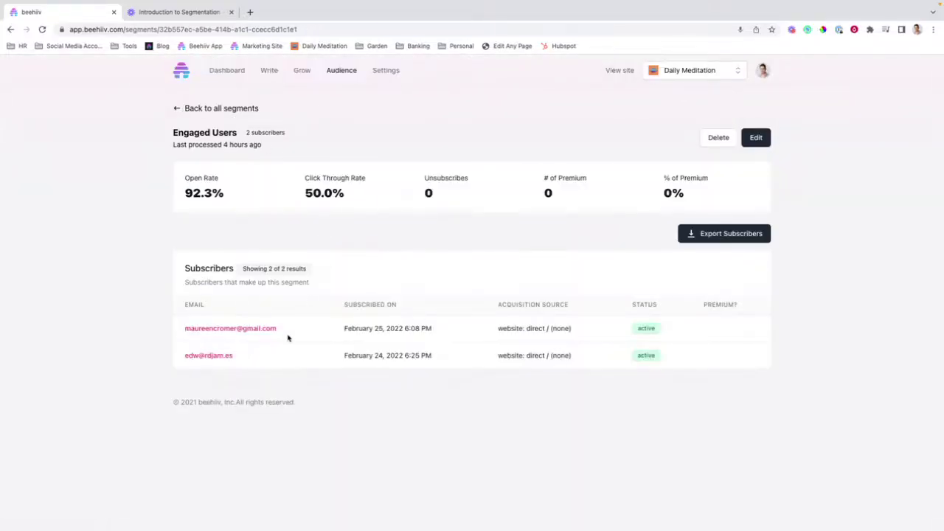
click(182, 111)
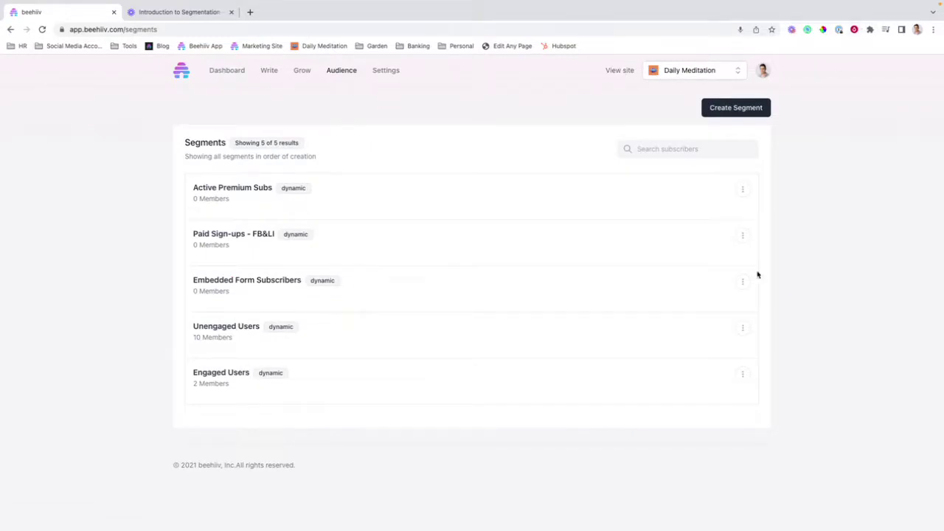
- Open the Unengaged Users segment for editing, examine its opens and clicks conditions, and return to the segments list
click(743, 331)
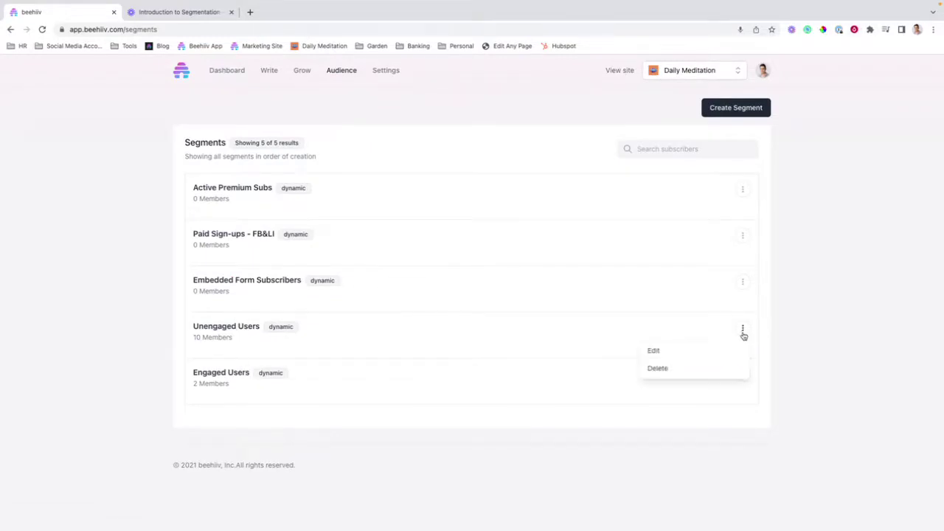
click(706, 352)
scroll(500, 326, down, 1)
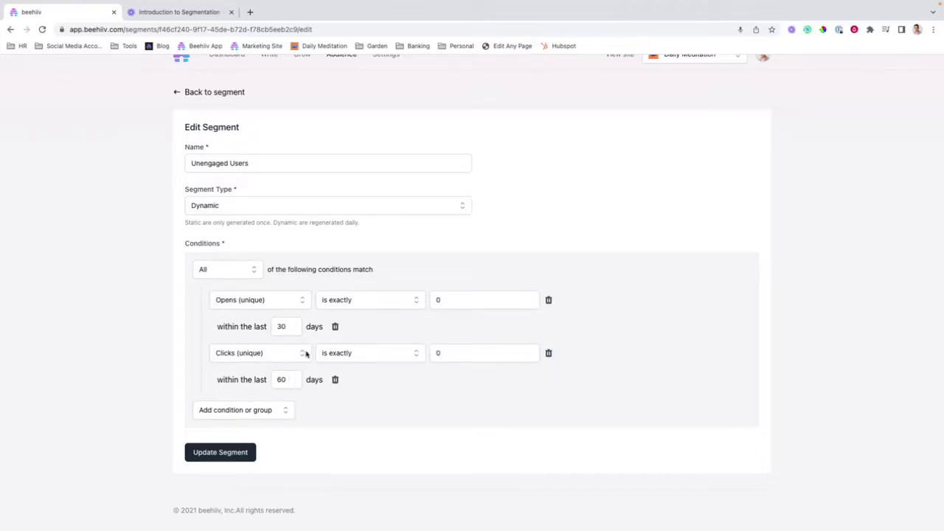
scroll(318, 357, up, 1)
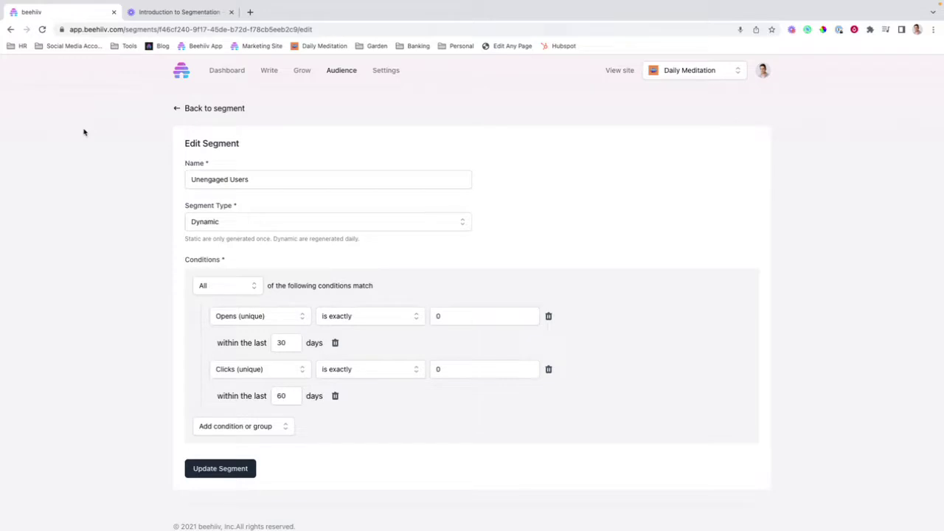
click(11, 30)
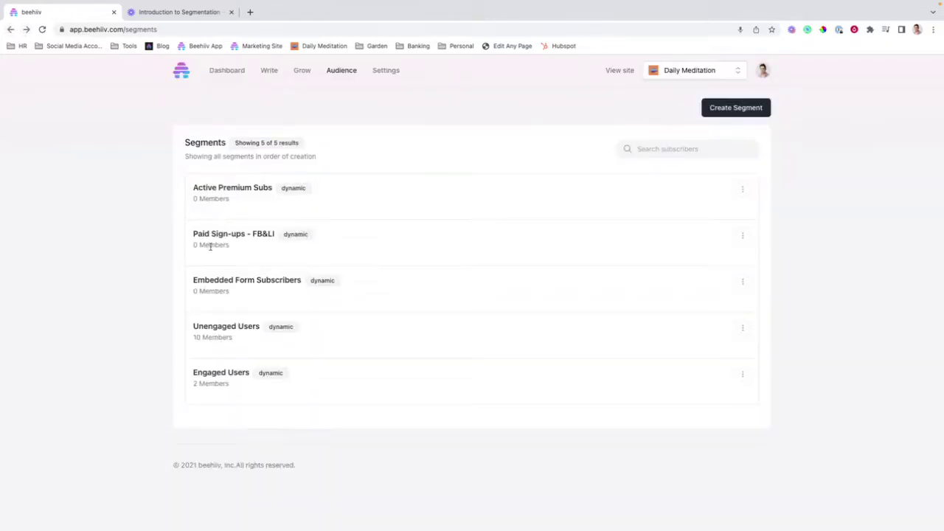
- Examine the attribute, operator and channel options in the Embedded Form Subscribers segment's condition, then go back without changing it
click(743, 282)
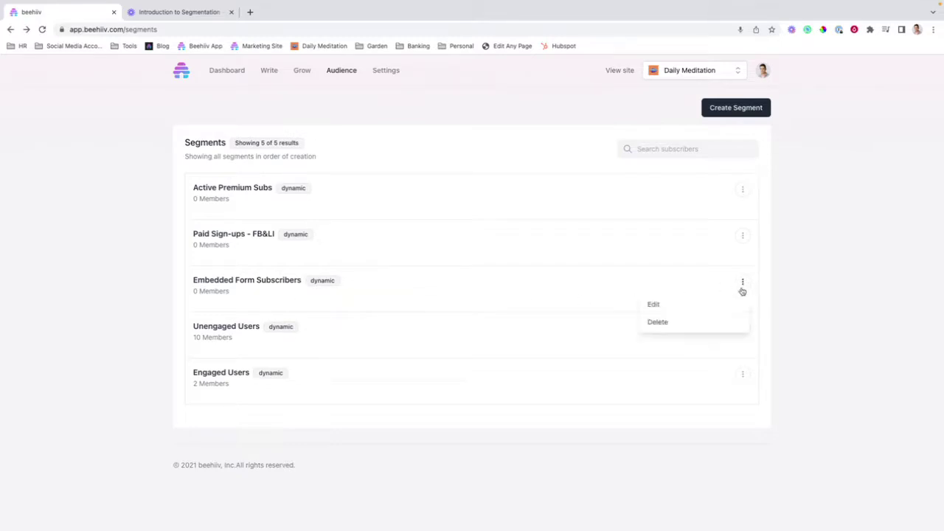
click(723, 303)
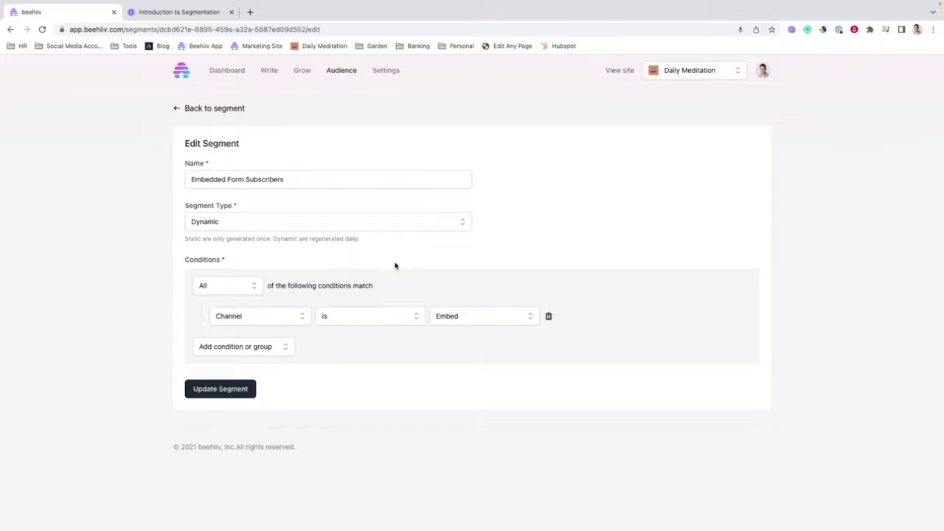
click(225, 346)
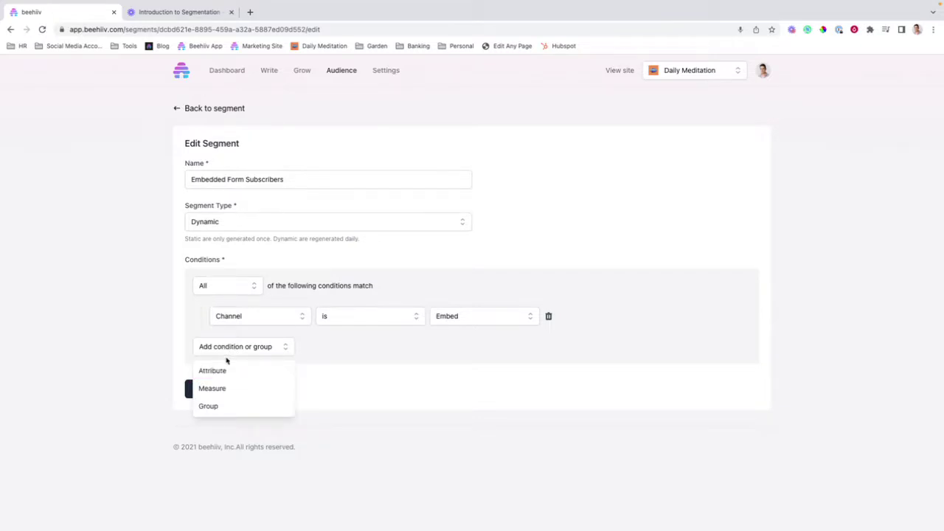
click(262, 316)
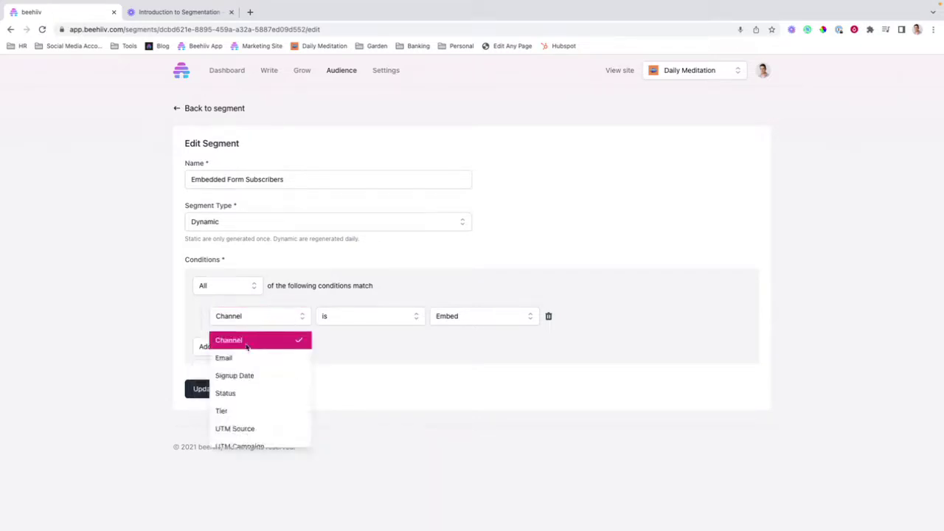
click(373, 318)
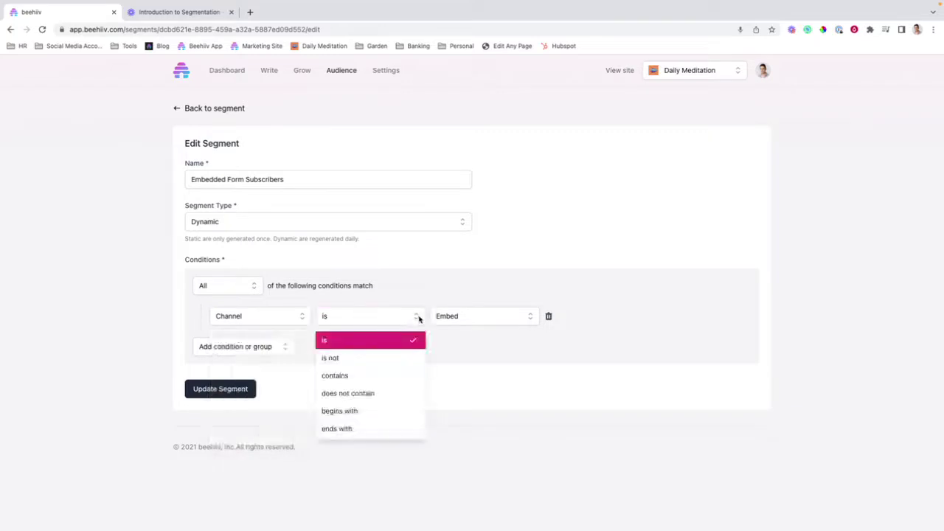
click(448, 317)
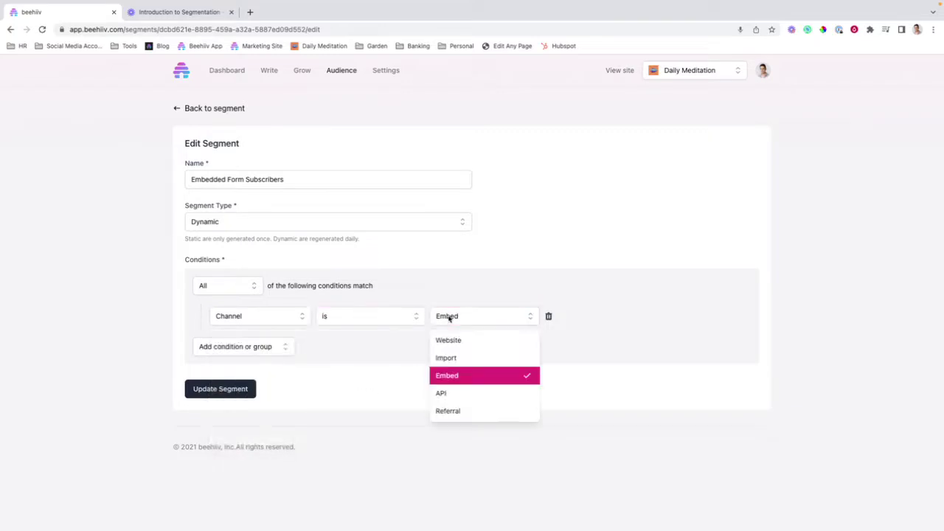
click(404, 363)
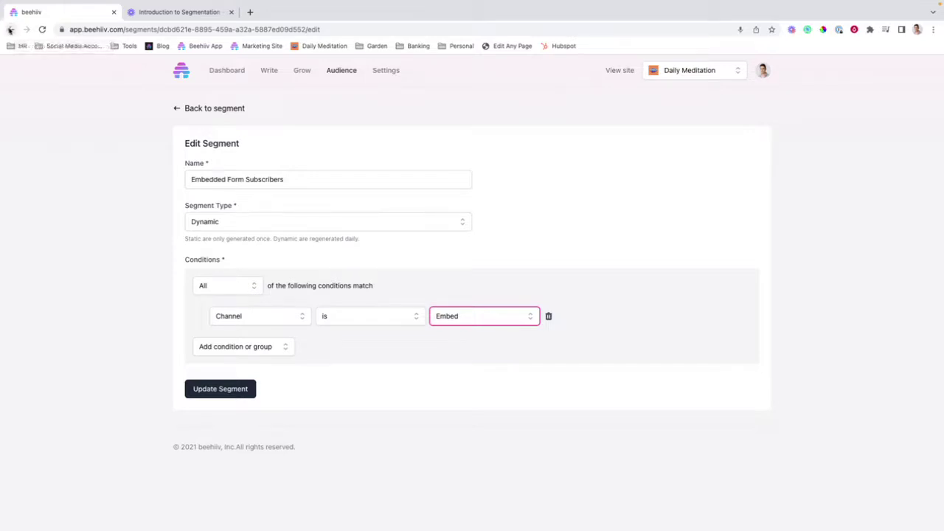
click(10, 29)
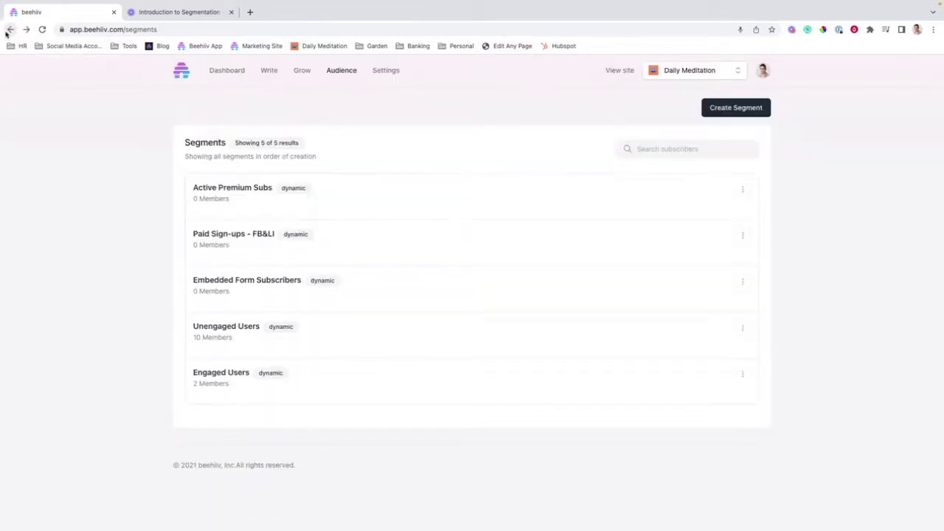
- Review the UTM Medium and UTM Source conditions of the Paid Sign-ups - FB&LI segment and return to the segments list
click(743, 237)
click(707, 263)
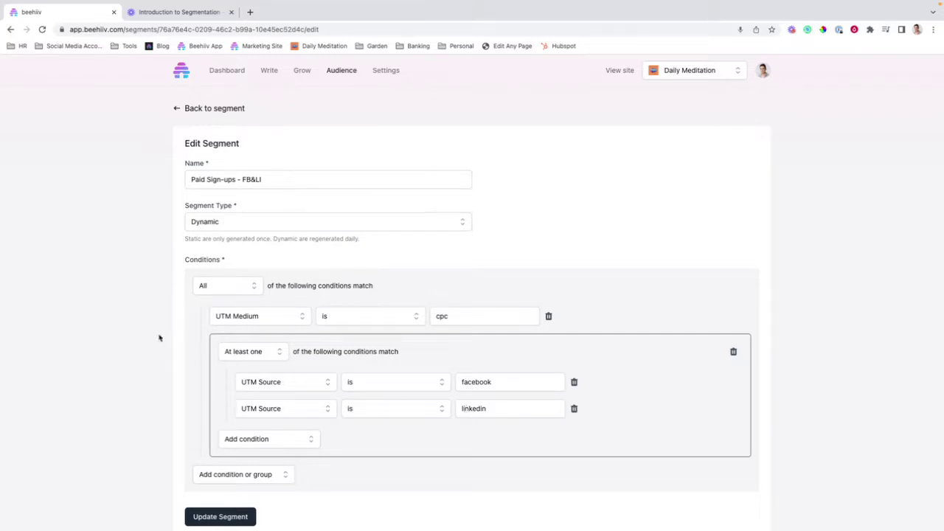
click(238, 386)
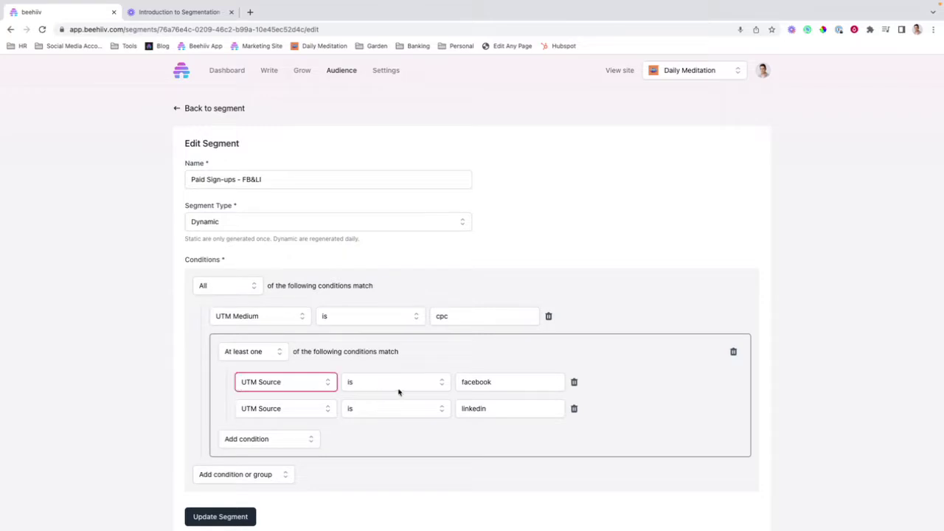
double_click(506, 386)
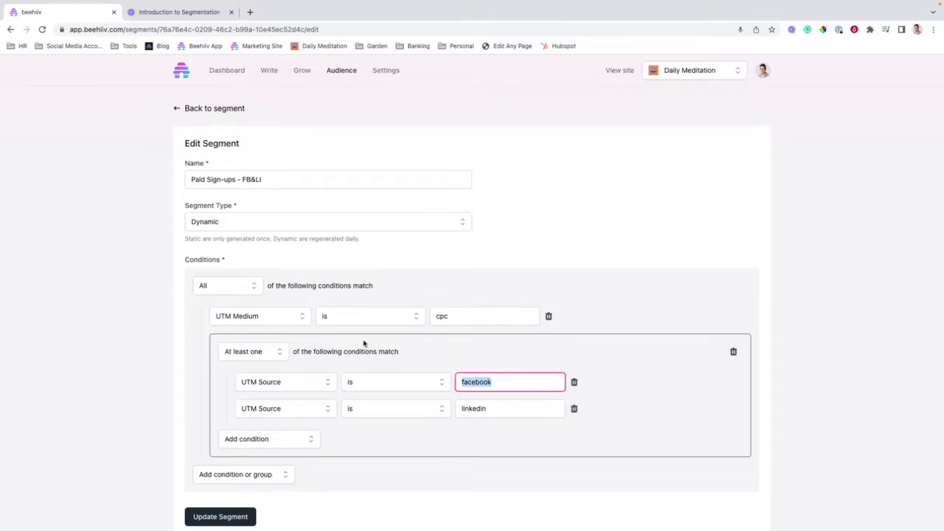
triple_click(267, 180)
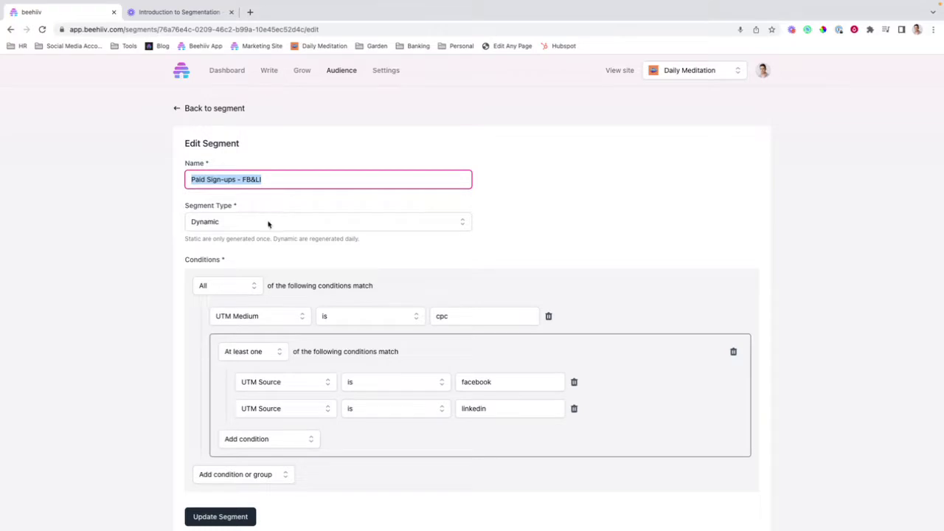
click(224, 110)
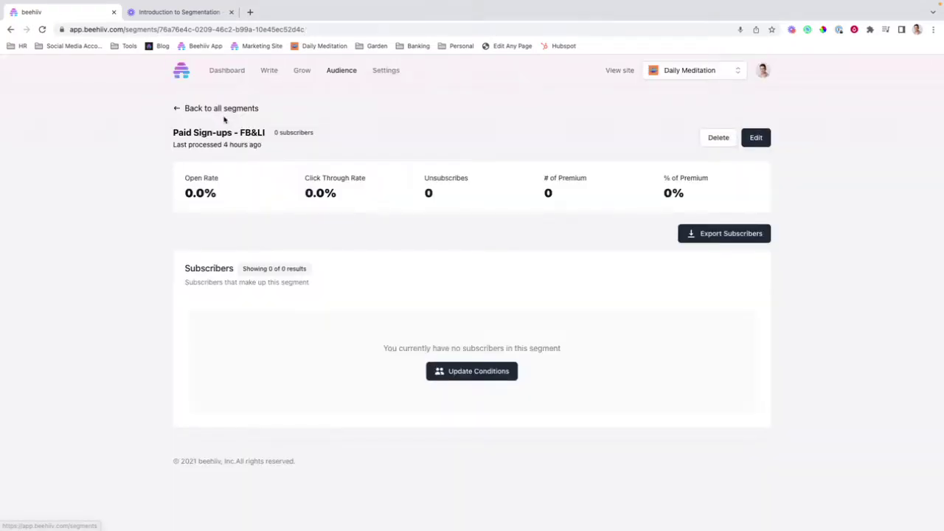
click(225, 111)
- Examine the opens, status and tier conditions of the Active Premium Subs segment and return to the segments list
click(218, 195)
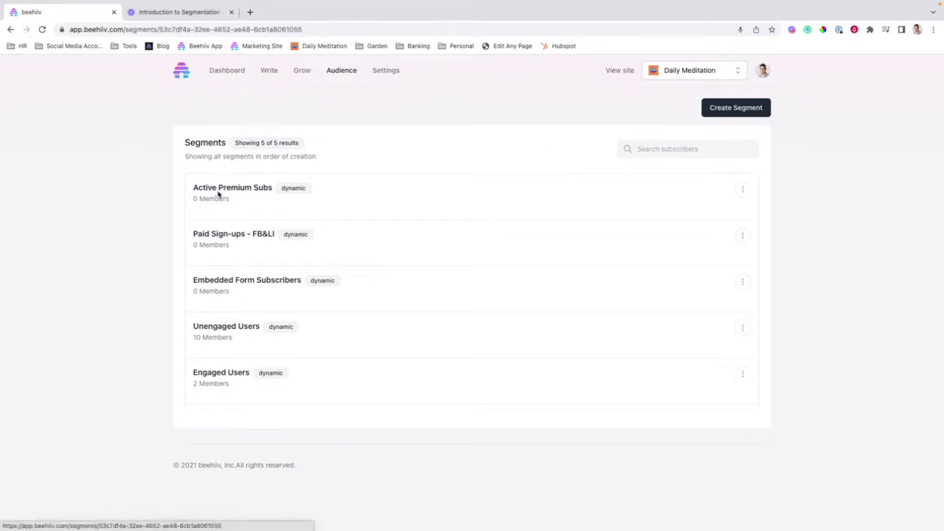
click(752, 140)
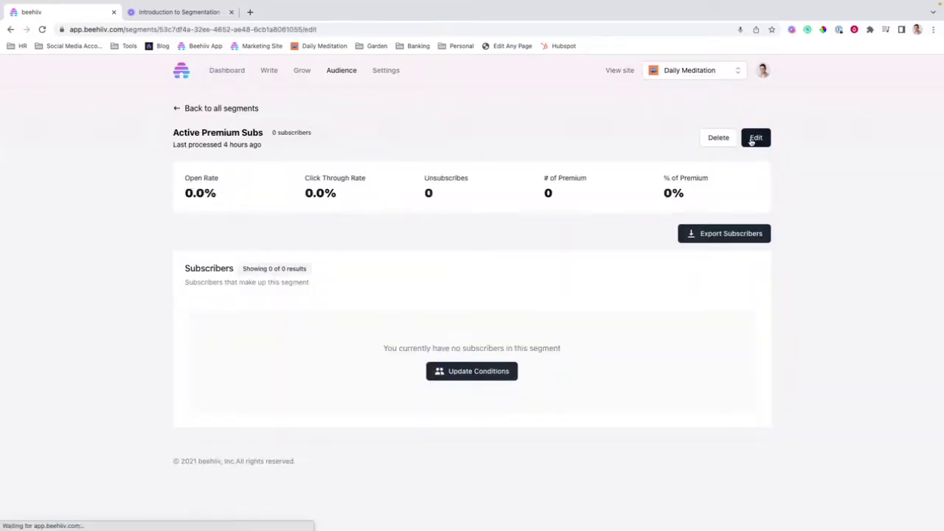
scroll(549, 301, down, 2)
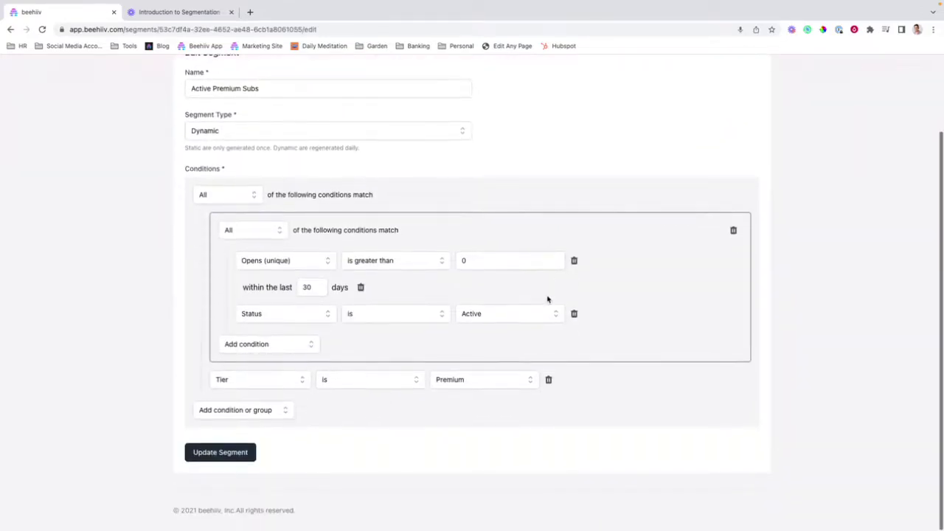
scroll(547, 299, up, 2)
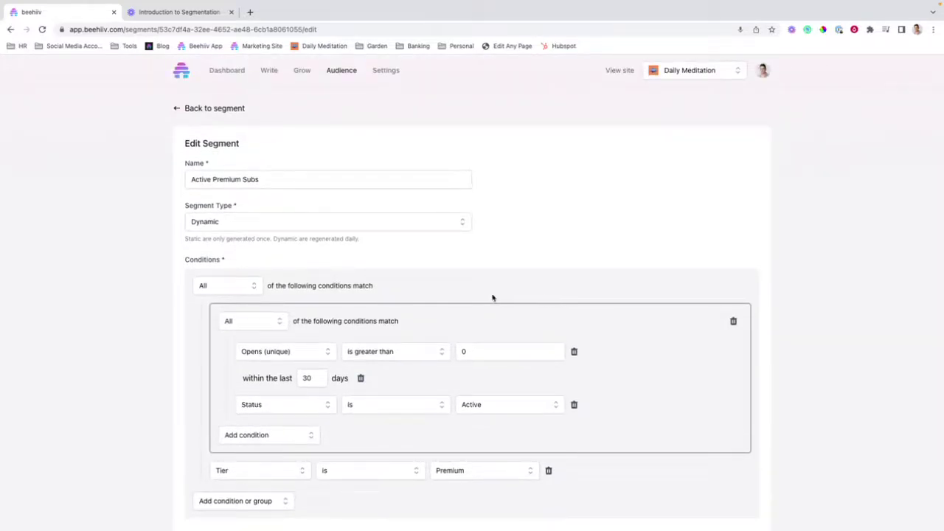
scroll(480, 324, down, 2)
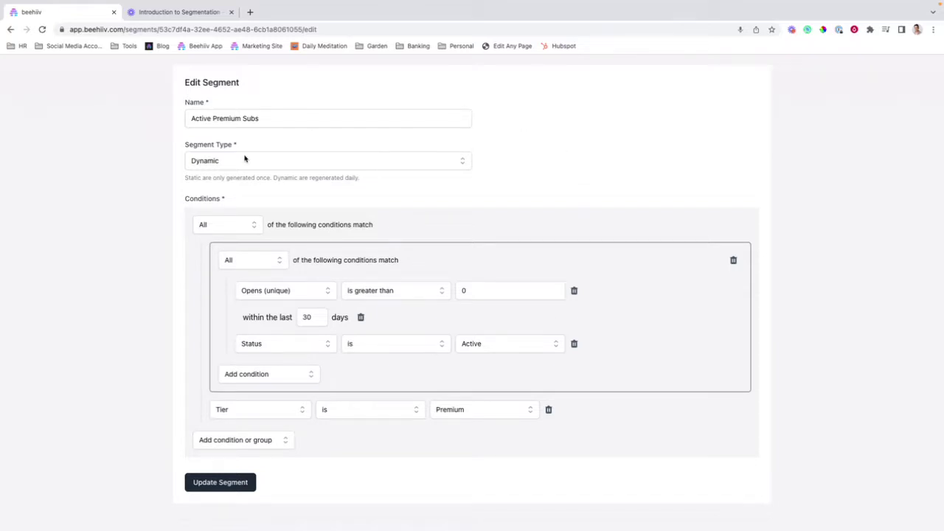
scroll(421, 197, up, 2)
scroll(413, 210, down, 2)
scroll(376, 225, up, 2)
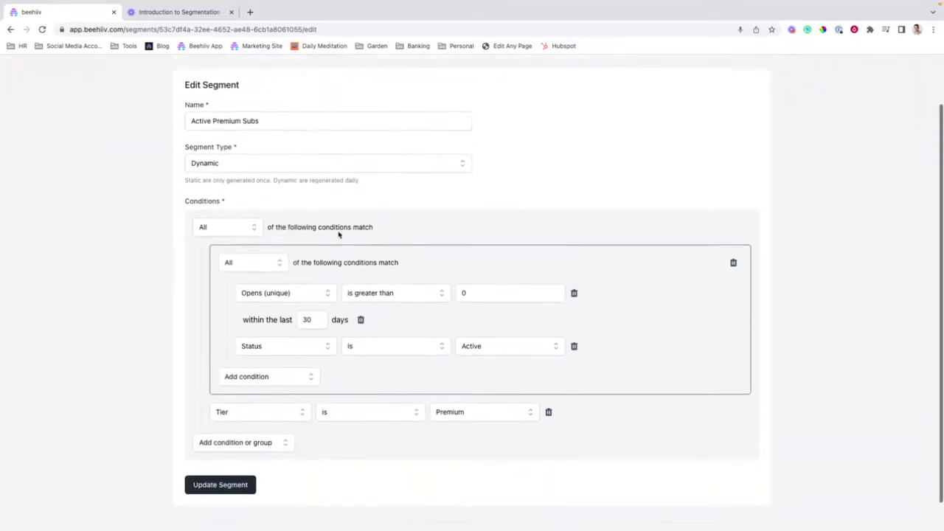
click(200, 86)
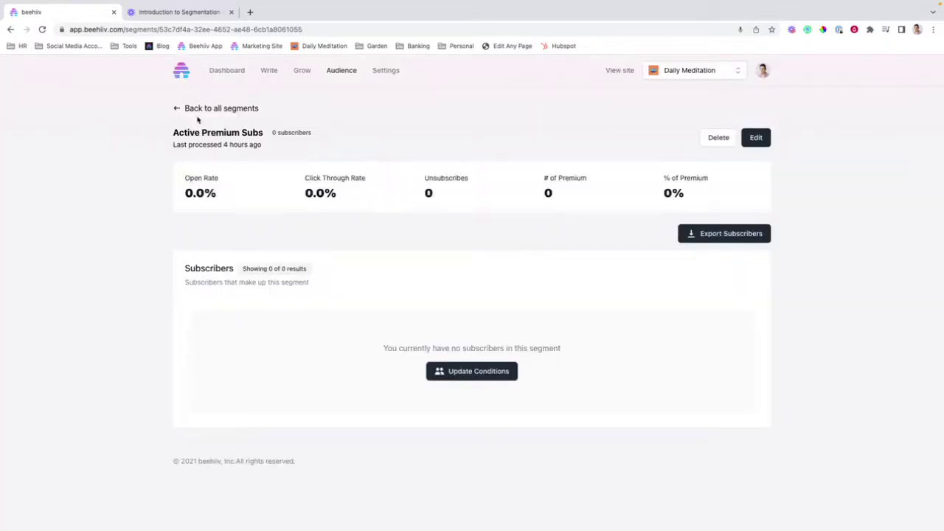
click(190, 111)
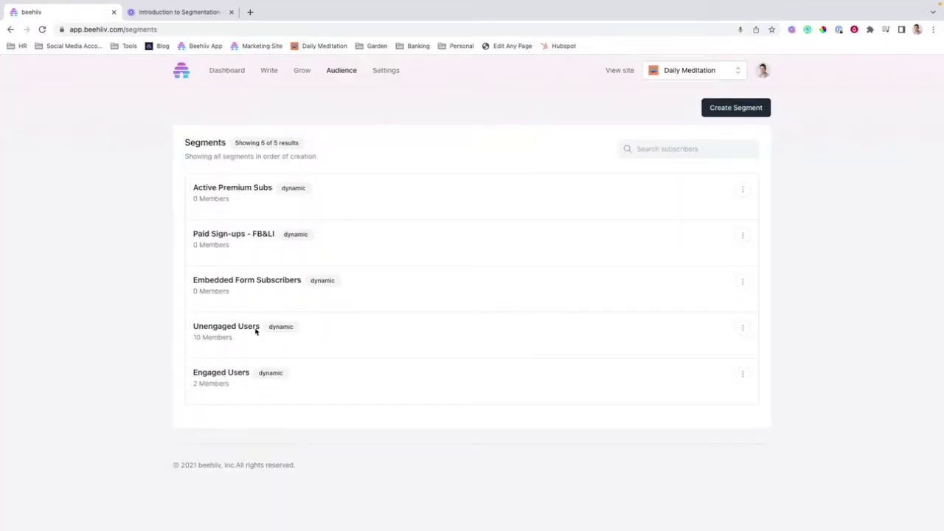
- Open the overview of the Active Premium Subs segment
click(232, 189)
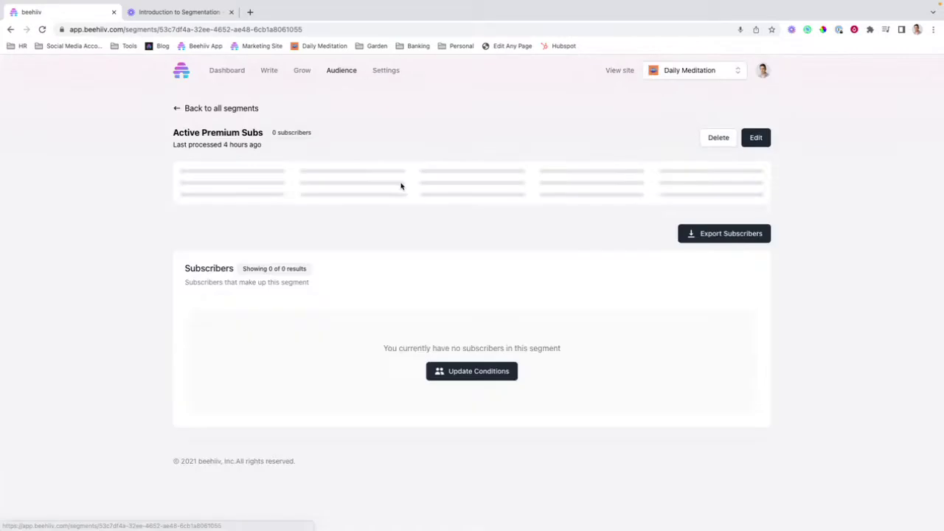